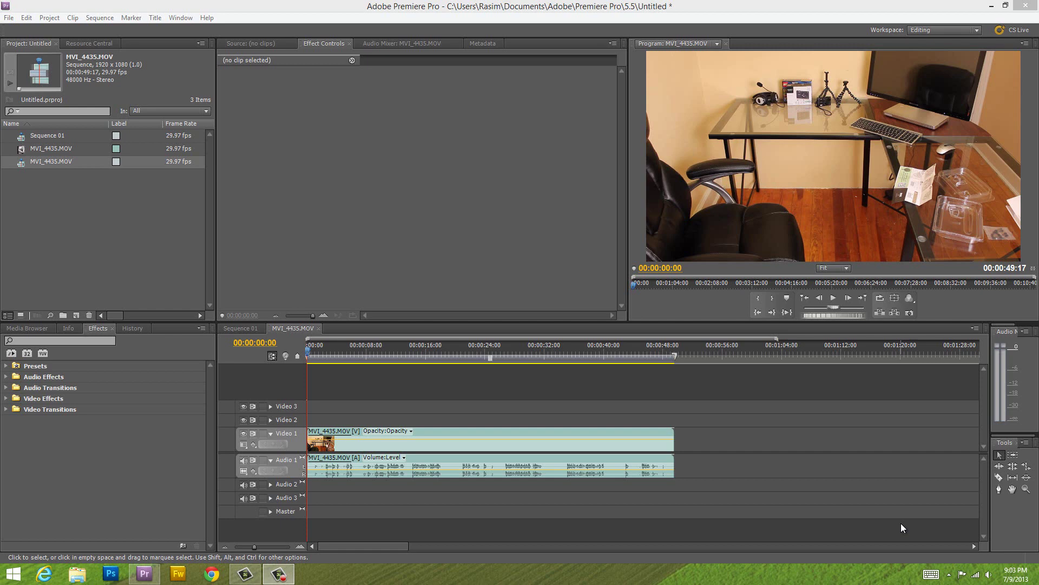
# - Play the clip in the Program monitor twice, stopping around 00:00:07:17
pyautogui.click(832, 297)
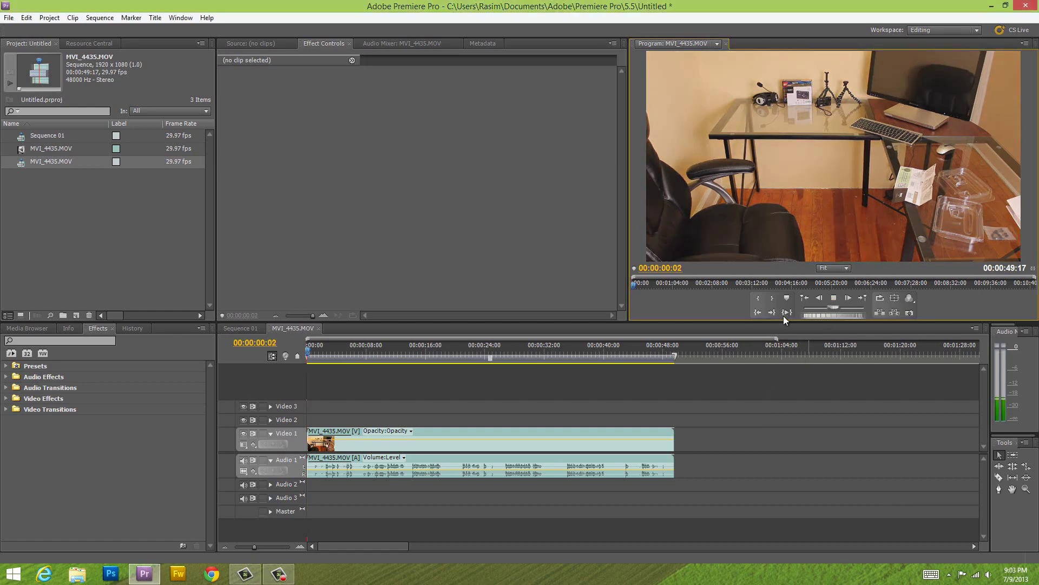
pyautogui.click(832, 297)
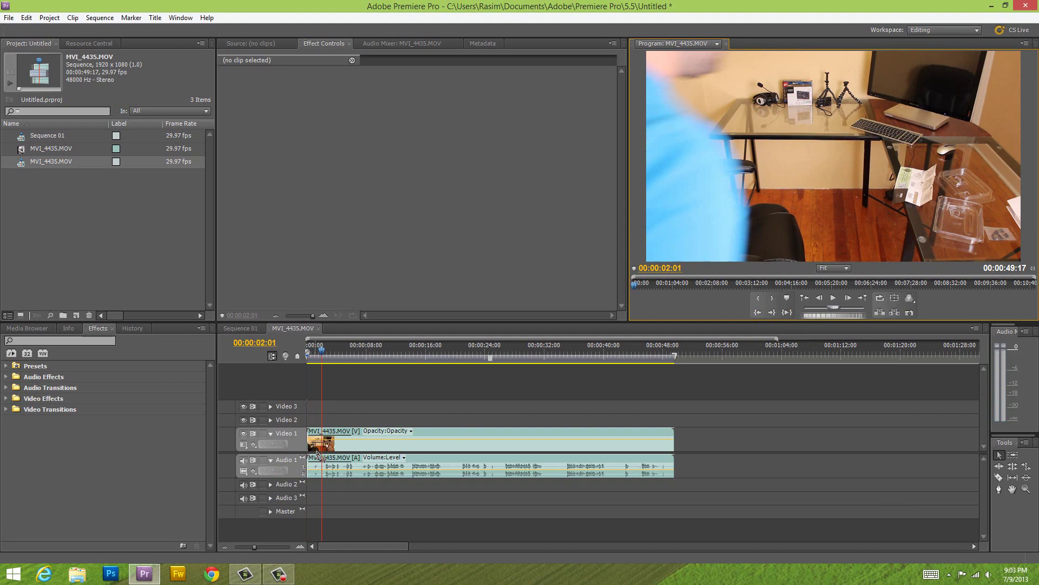
pyautogui.moveTo(444, 440)
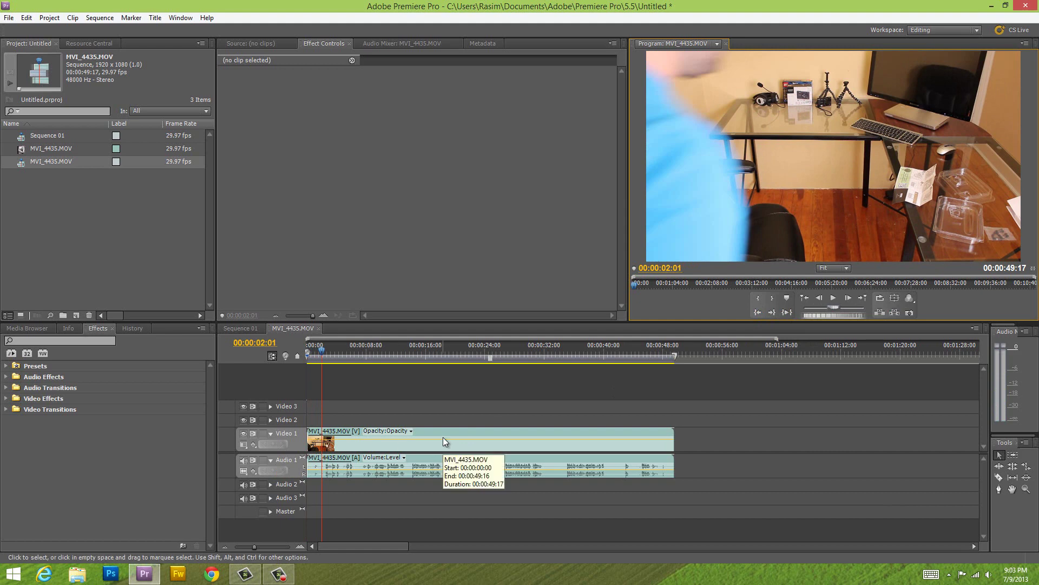
pyautogui.click(834, 300)
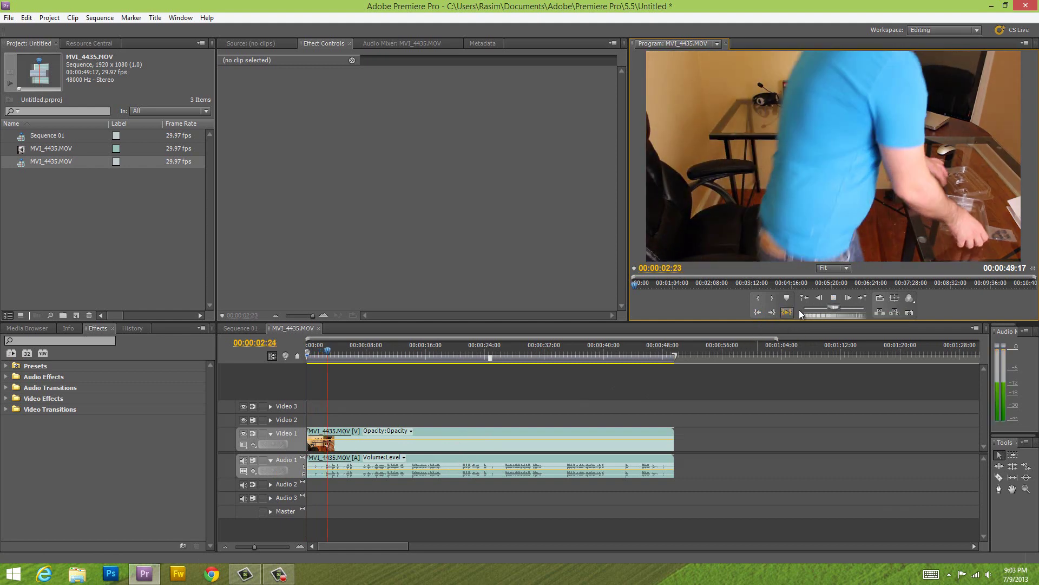
pyautogui.click(834, 300)
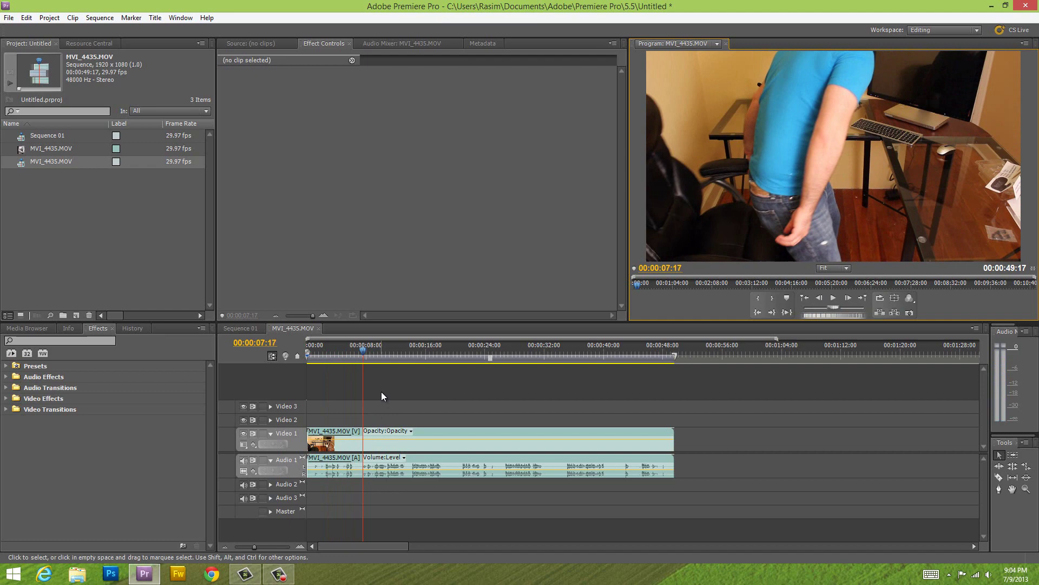
# - Rewind to the first frame and send the clip to Audition with Edit Clip in Adobe Audition
pyautogui.moveTo(365, 354); pyautogui.dragTo(284, 354)
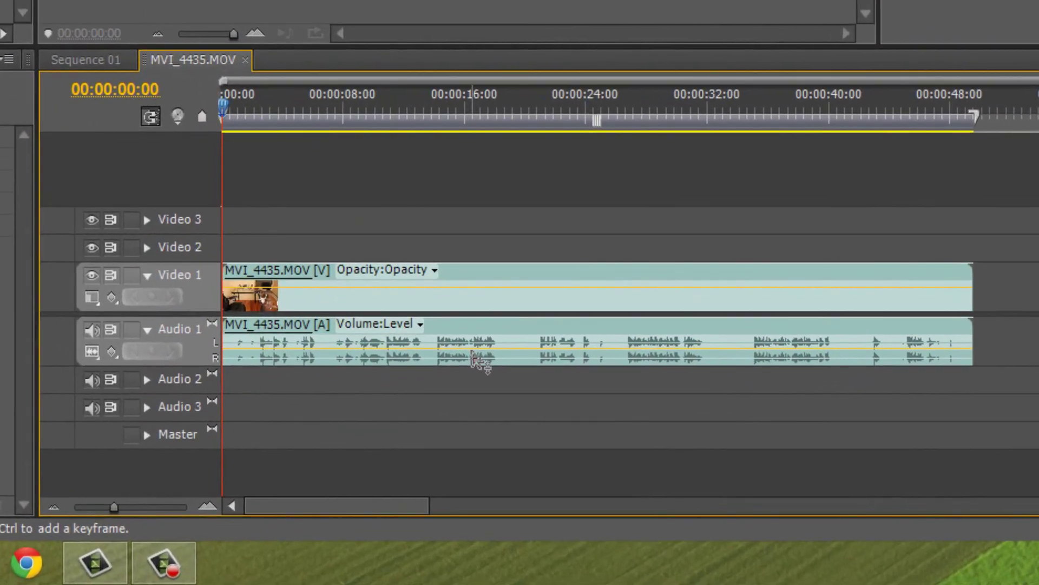
pyautogui.rightClick(481, 361)
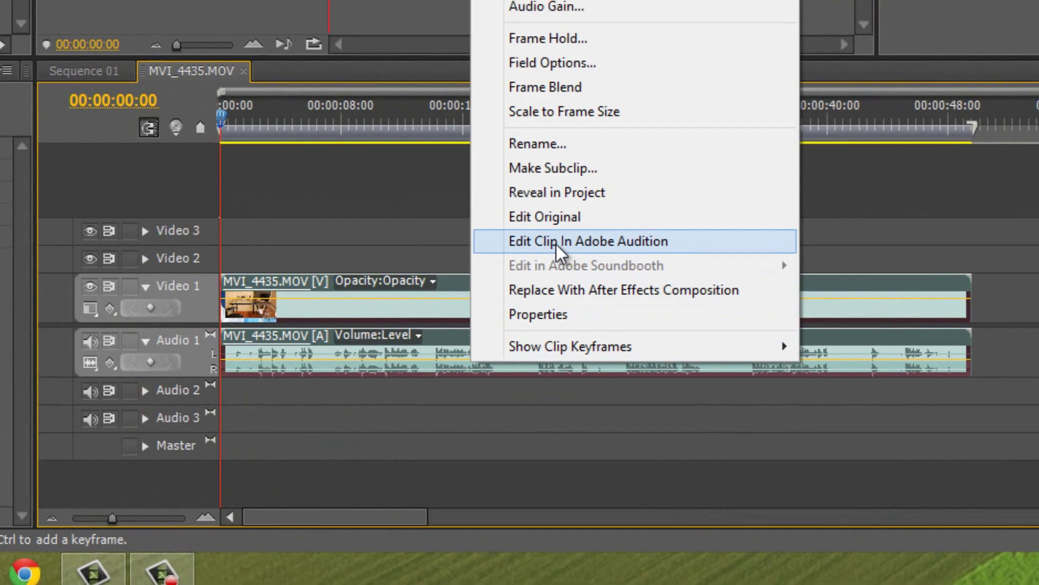
pyautogui.click(559, 234)
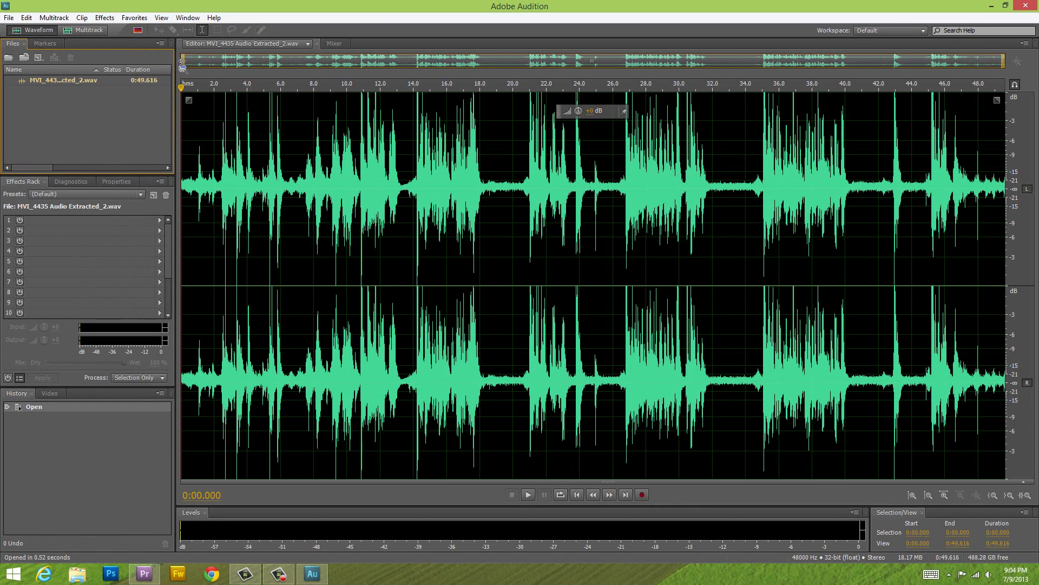
# - Zoom in around 19 seconds and select the noise-only gap from 18.2 to 20.5 s
pyautogui.moveTo(183, 62)
pyautogui.mouseDown()
pyautogui.moveTo(877, 79)
pyautogui.moveTo(460, 93)
pyautogui.mouseUp()
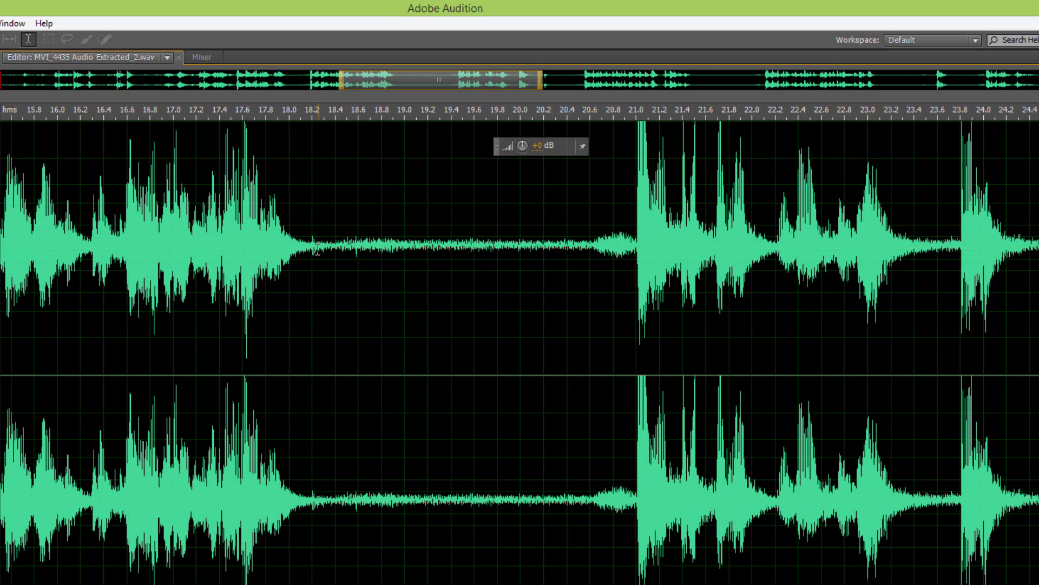
pyautogui.moveTo(312, 248); pyautogui.dragTo(580, 261)
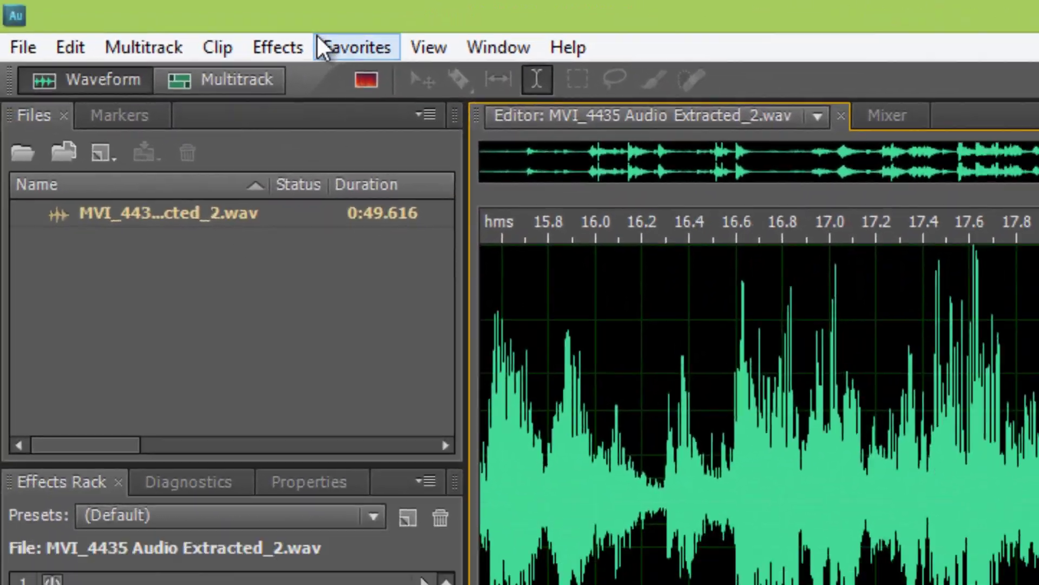
# - Capture a noise print from the selected gap, deselect, and bring up Noise Reduction settings
pyautogui.click(294, 49)
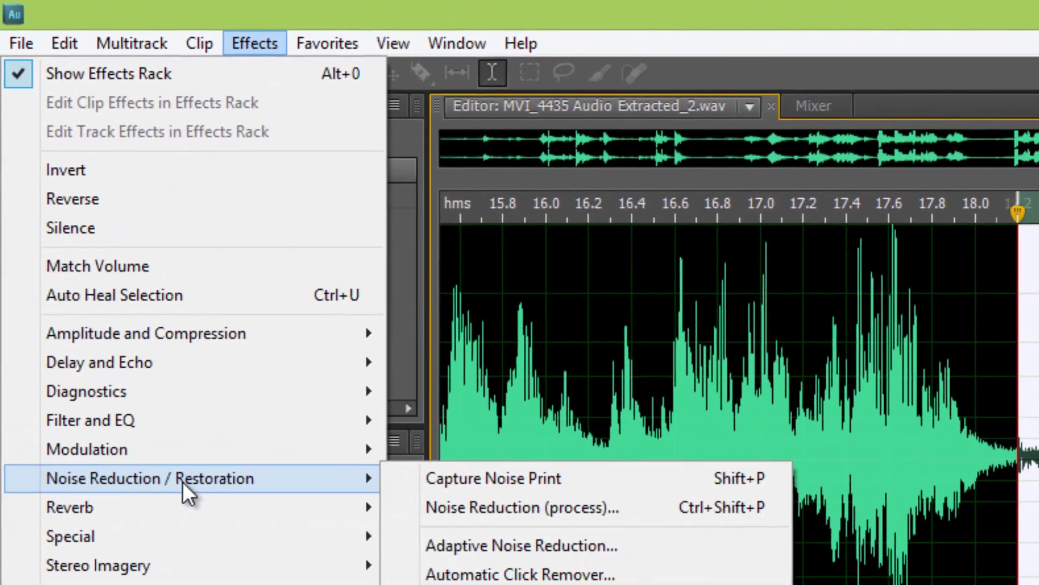
pyautogui.moveTo(127, 403)
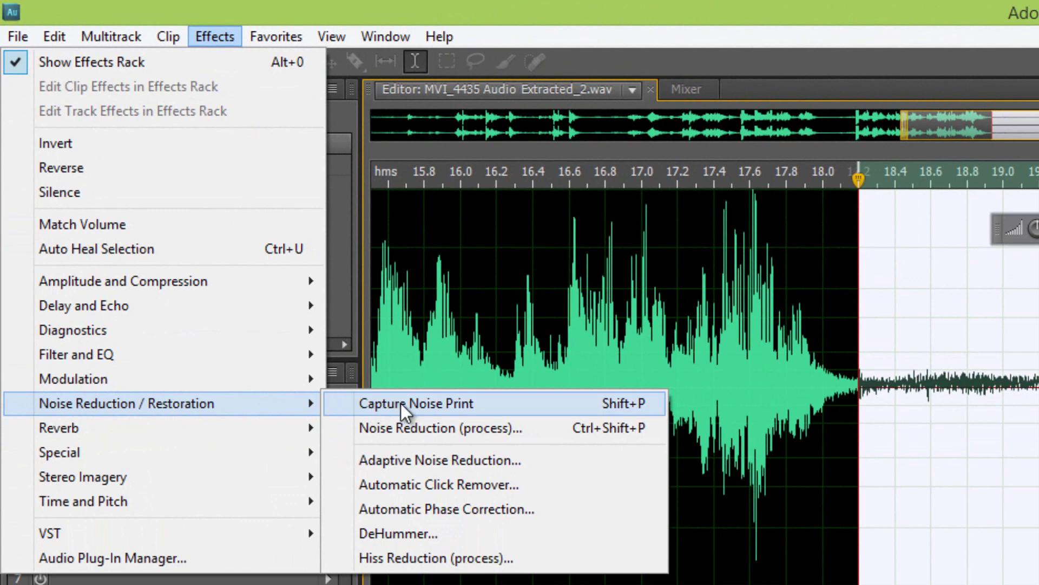
pyautogui.click(400, 403)
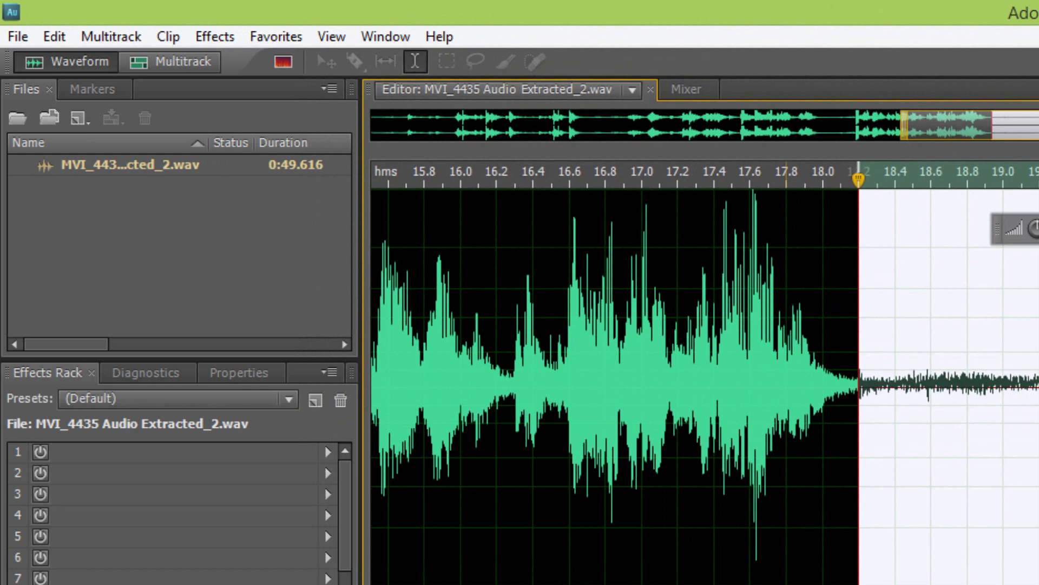
pyautogui.hotkey('ctrl', 'shift', 'a')
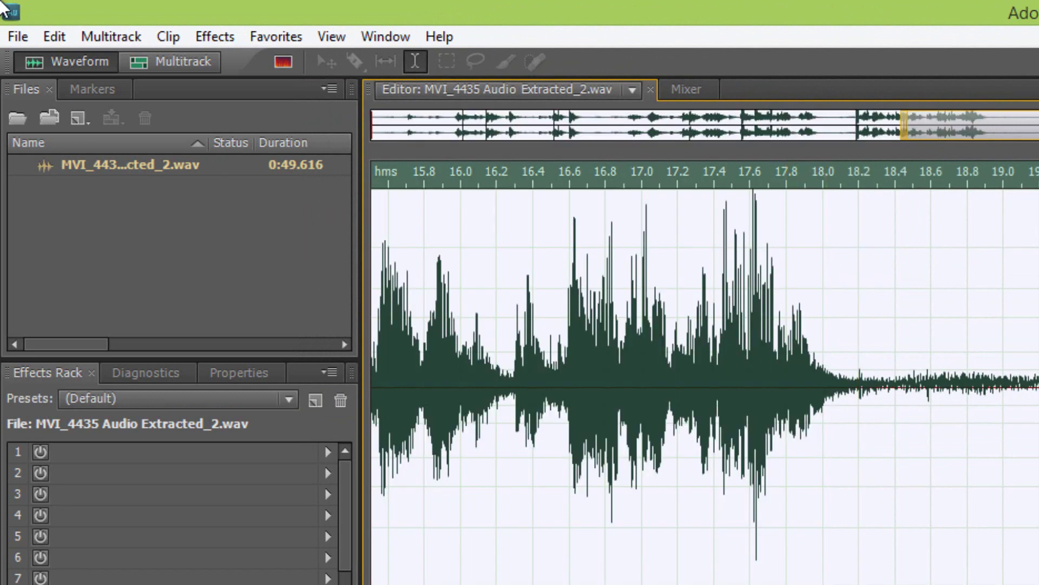
pyautogui.click(211, 36)
pyautogui.moveTo(83, 363)
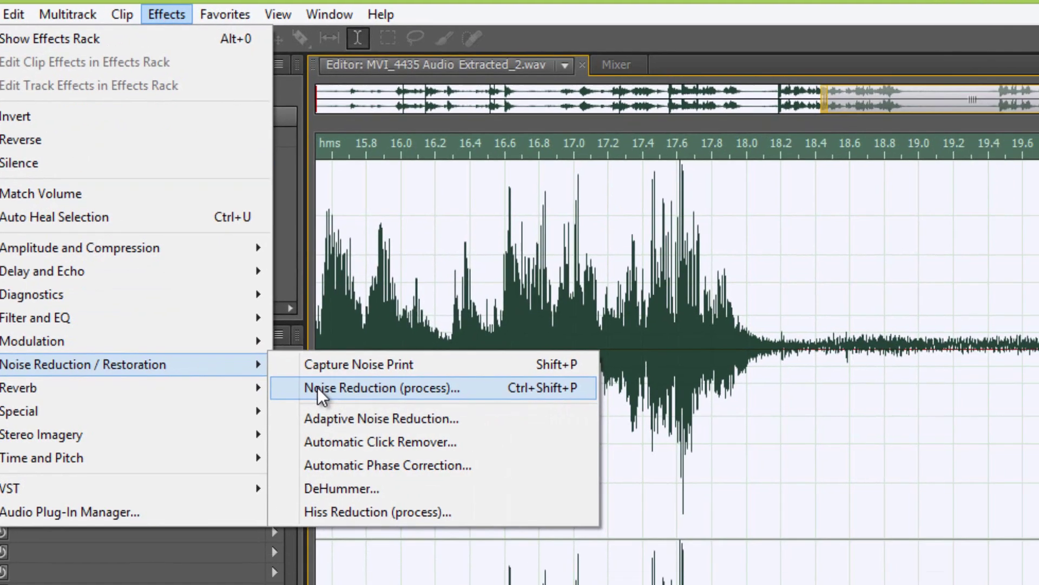
pyautogui.click(372, 428)
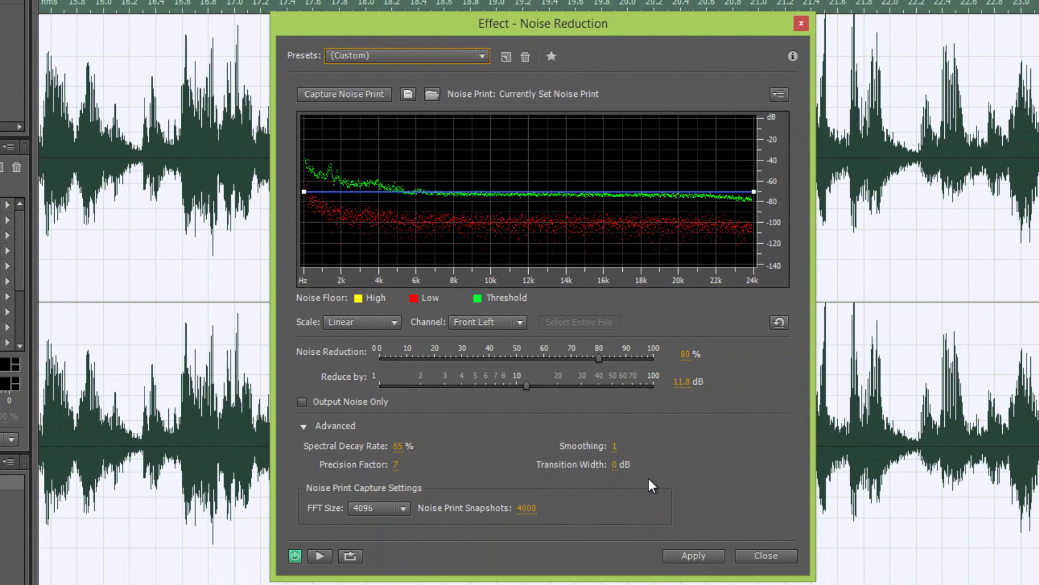
# - Apply Noise Reduction at 80% and 11.8 dB, then play the cleaned audio from the start
pyautogui.click(706, 556)
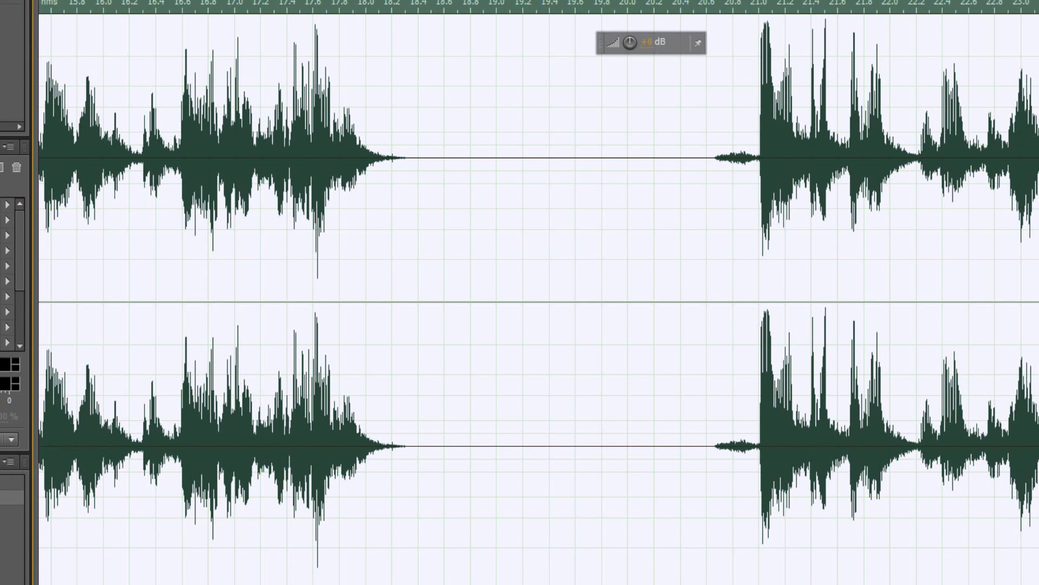
pyautogui.press('space')
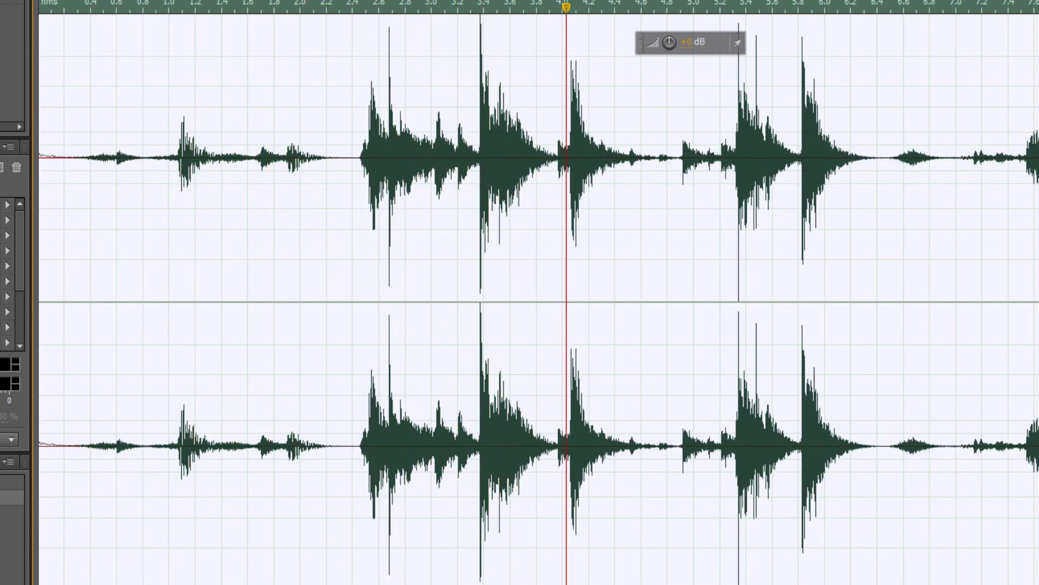
pyautogui.press('space')
pyautogui.press('space')
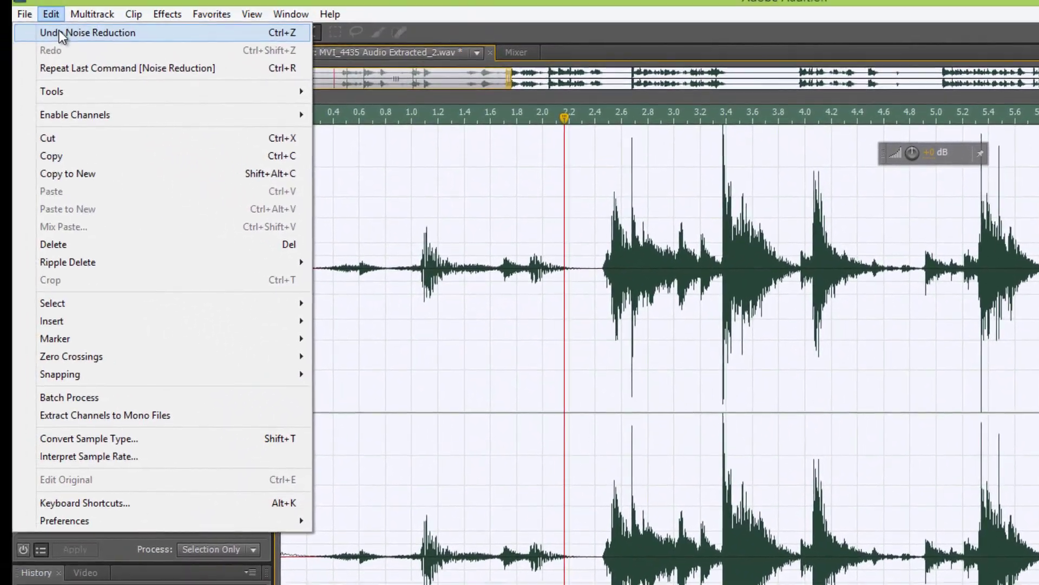
# - Undo the first noise reduction pass, reopen Noise Reduction and preview the result
pyautogui.click(73, 31)
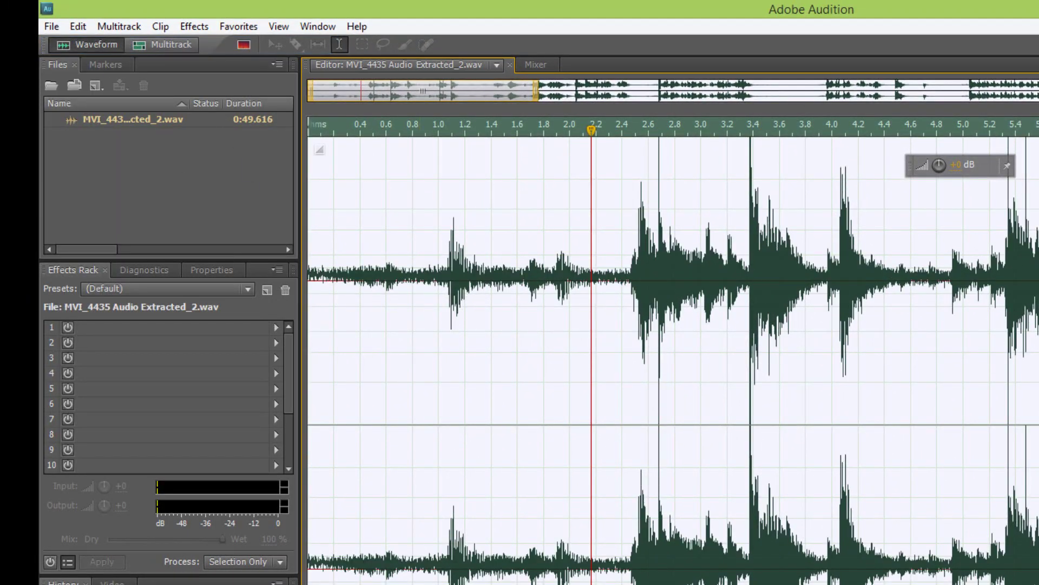
pyautogui.click(167, 27)
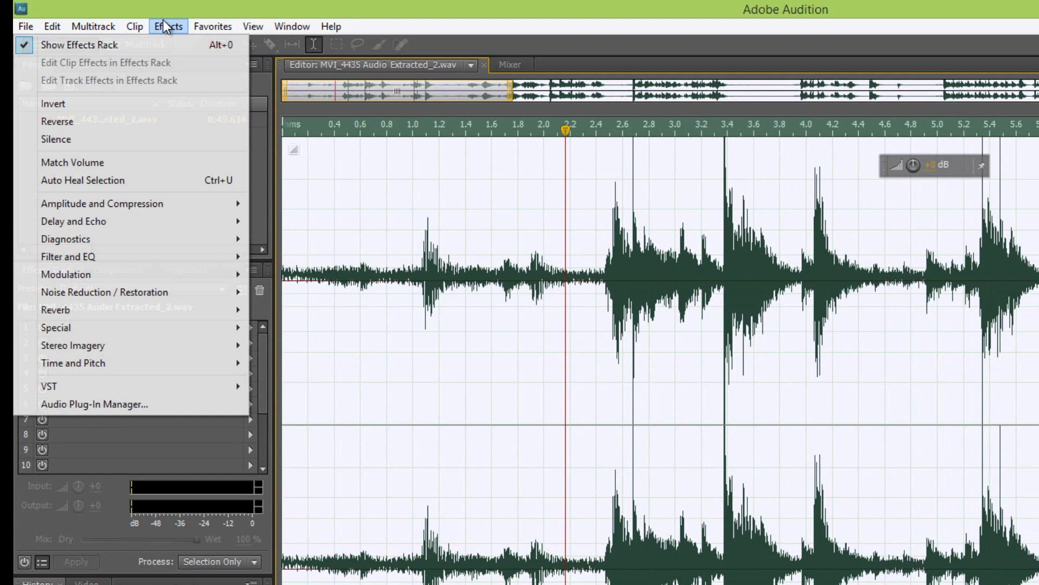
pyautogui.moveTo(91, 292)
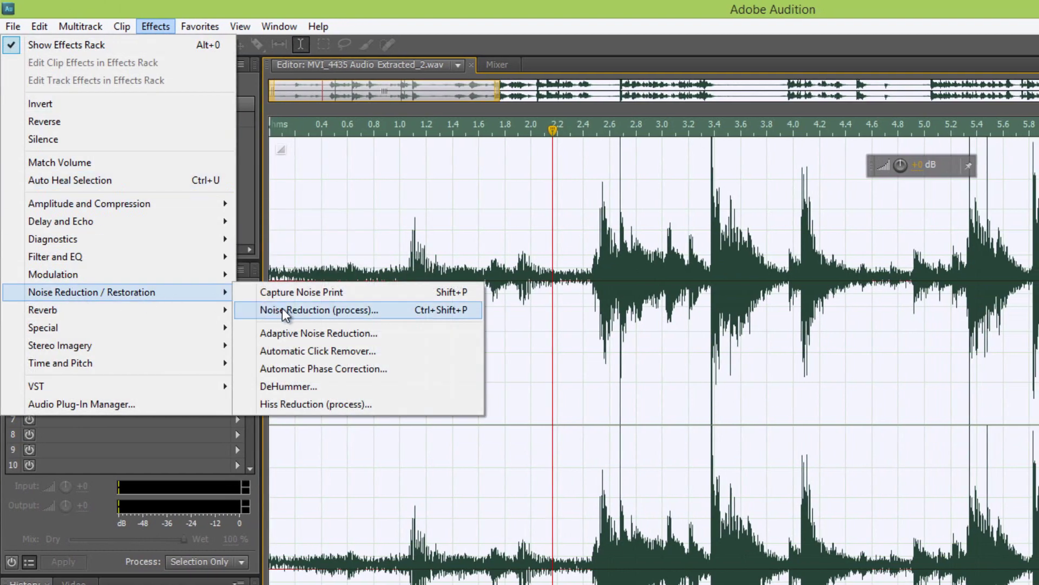
pyautogui.click(285, 307)
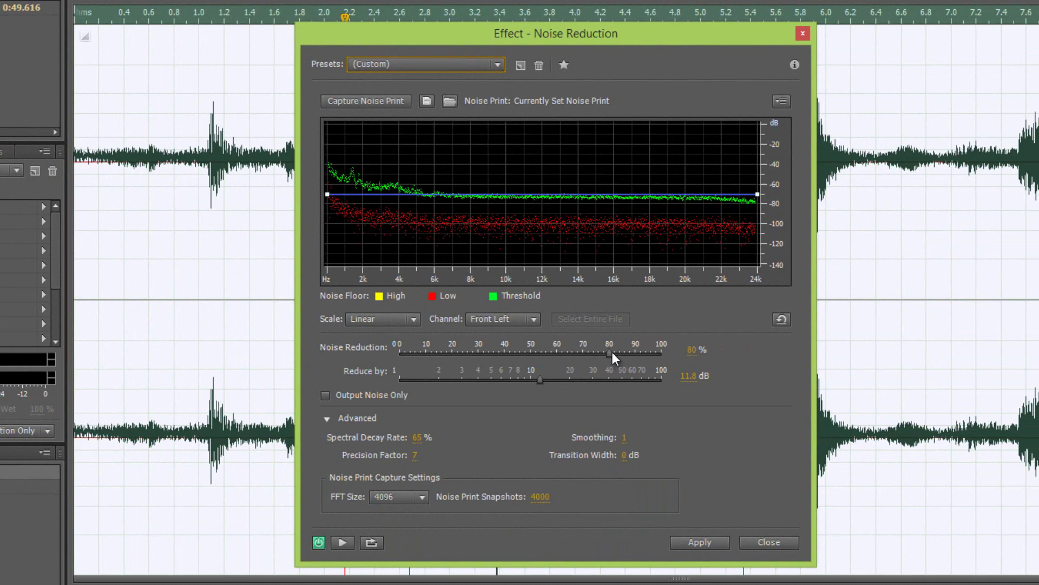
pyautogui.click(343, 543)
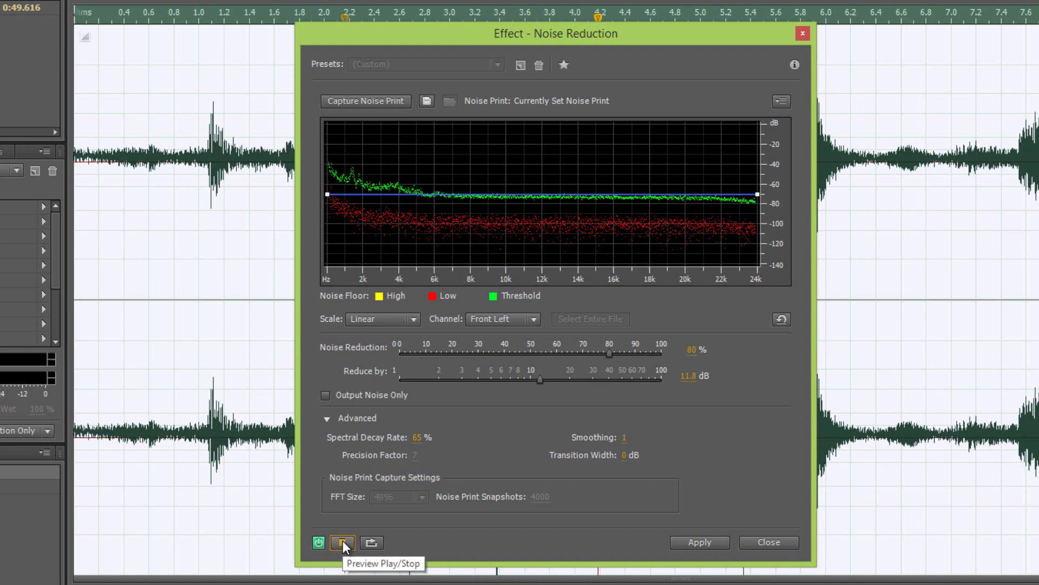
pyautogui.click(343, 542)
# - Tune Noise Reduction to 85% and Reduce by 11.4 dB while previewing, then apply it
pyautogui.moveTo(613, 354); pyautogui.dragTo(632, 353)
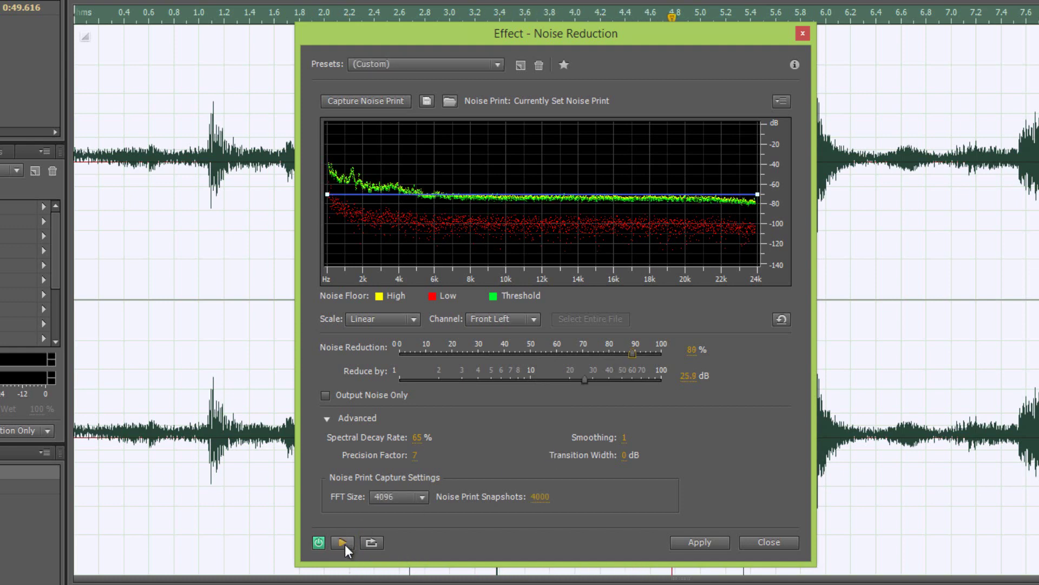
pyautogui.click(343, 542)
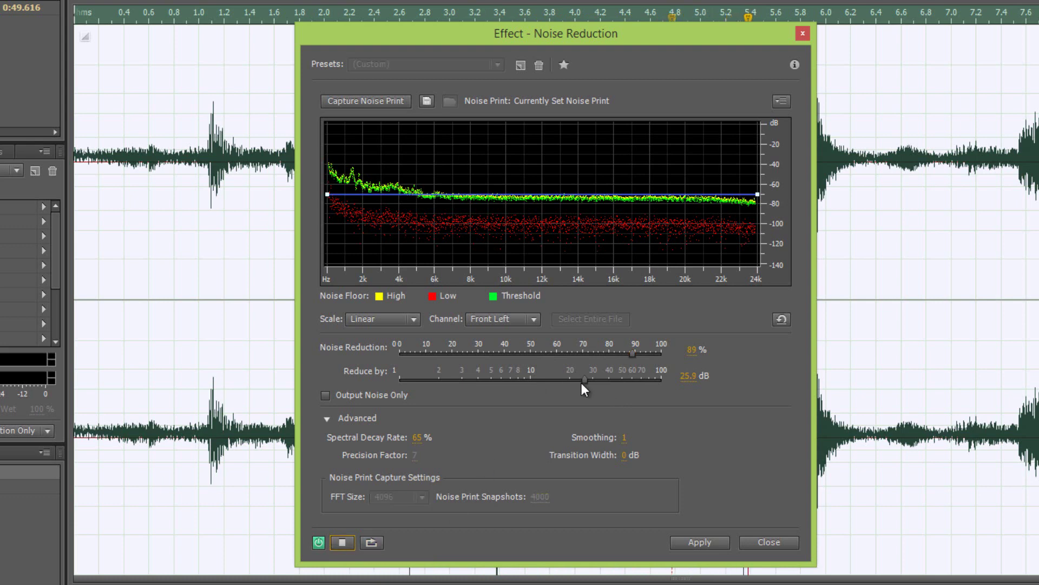
pyautogui.moveTo(583, 379); pyautogui.dragTo(565, 380)
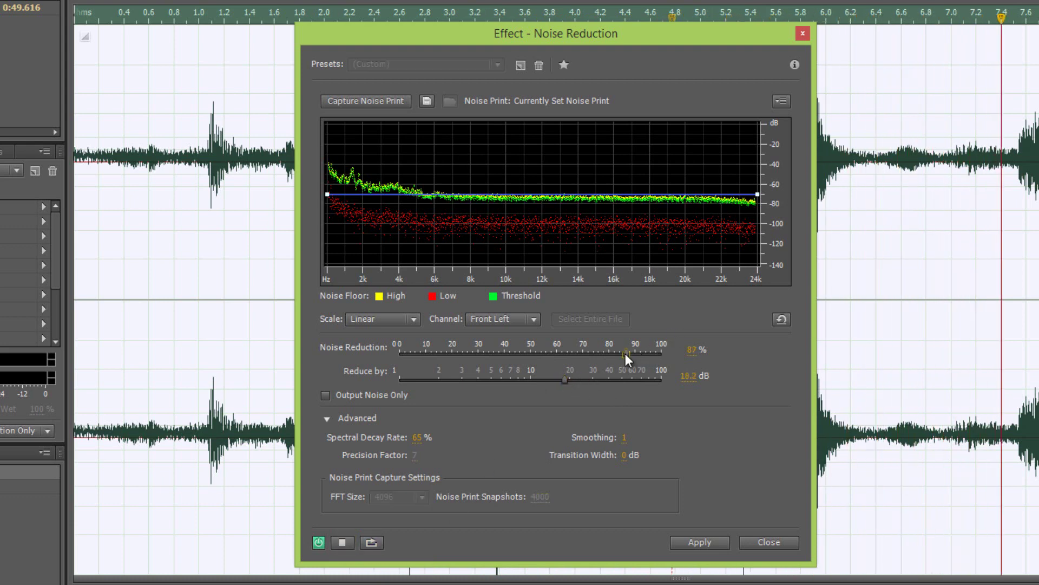
pyautogui.moveTo(641, 353)
pyautogui.mouseDown()
pyautogui.moveTo(575, 356)
pyautogui.moveTo(623, 355)
pyautogui.mouseUp()
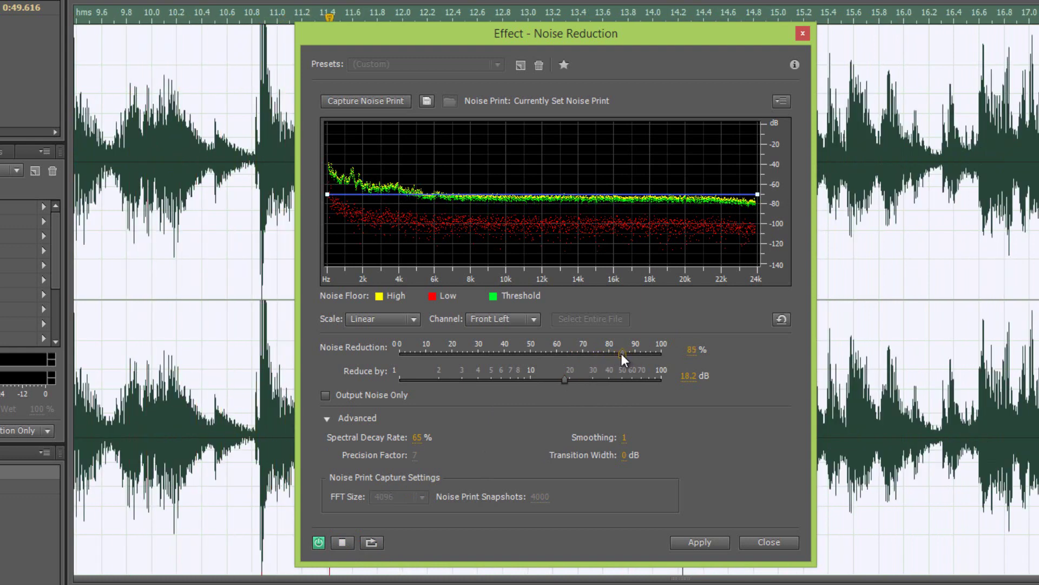
pyautogui.moveTo(566, 379); pyautogui.dragTo(552, 381)
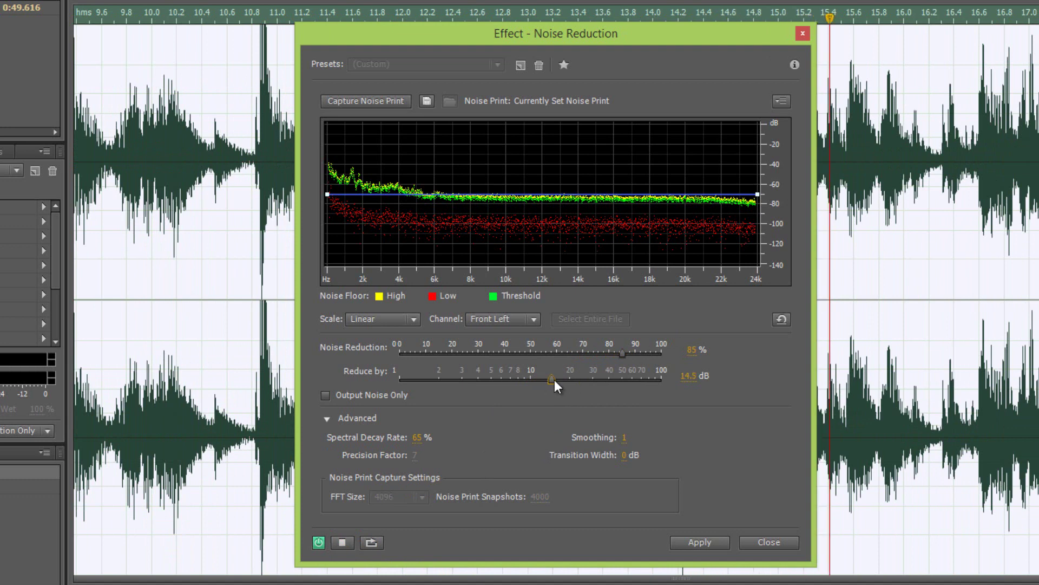
pyautogui.moveTo(552, 381); pyautogui.dragTo(541, 379)
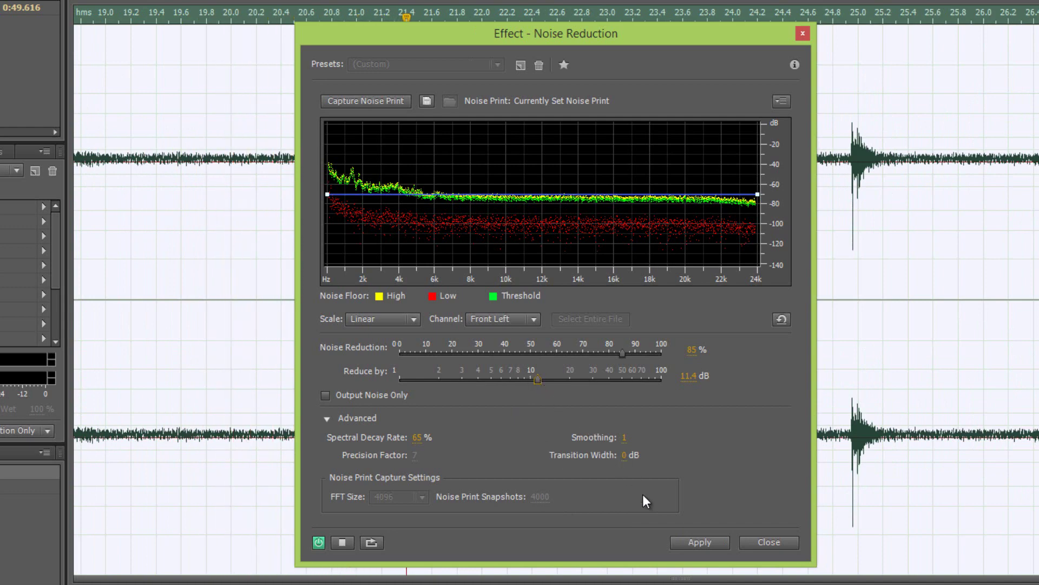
pyautogui.click(697, 545)
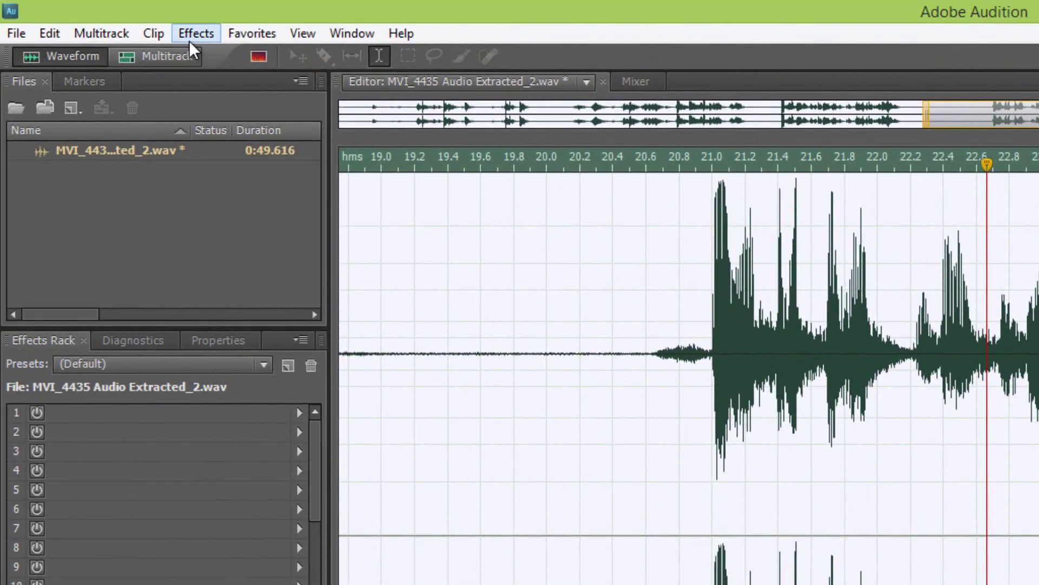
# - Apply Dynamics Processing with its default neutral 1:1 curve left unchanged
pyautogui.click(195, 33)
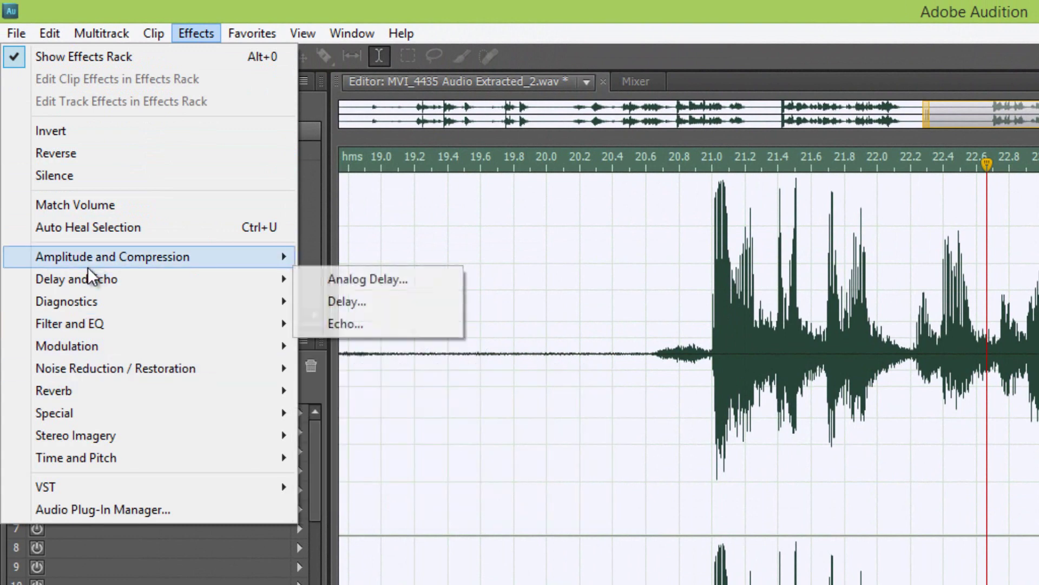
pyautogui.moveTo(112, 257)
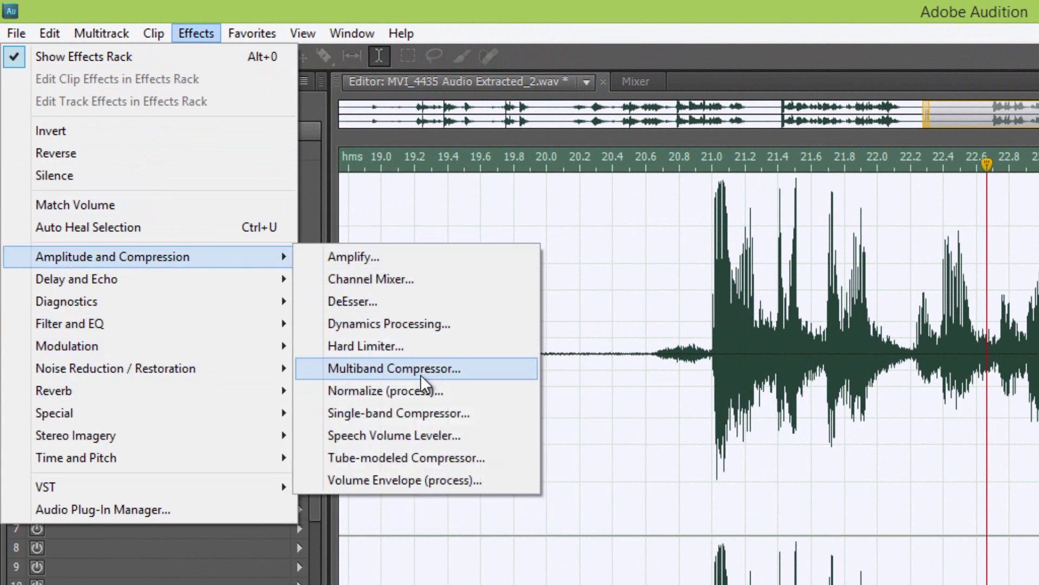
pyautogui.click(388, 323)
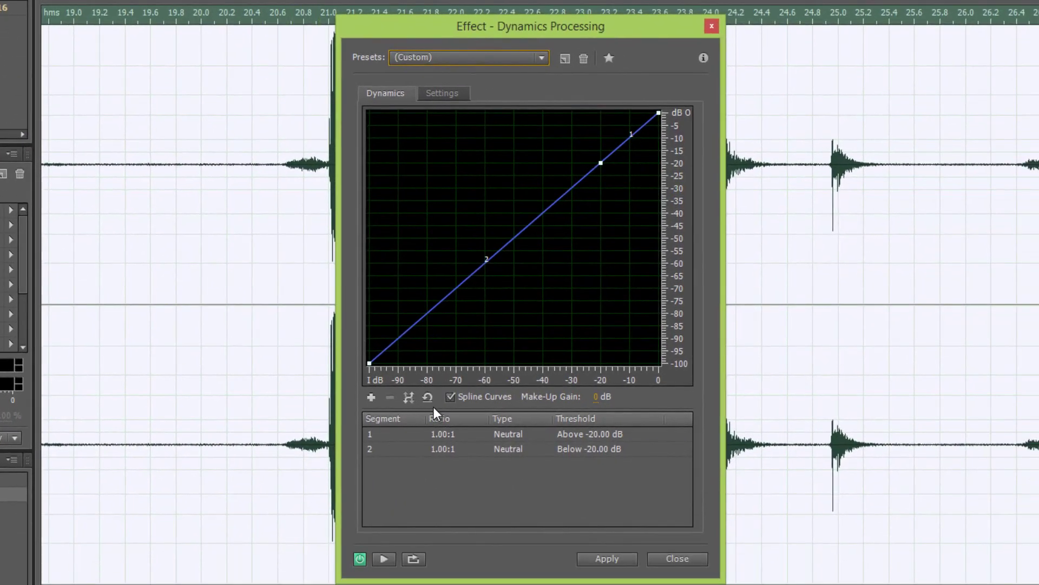
pyautogui.click(451, 398)
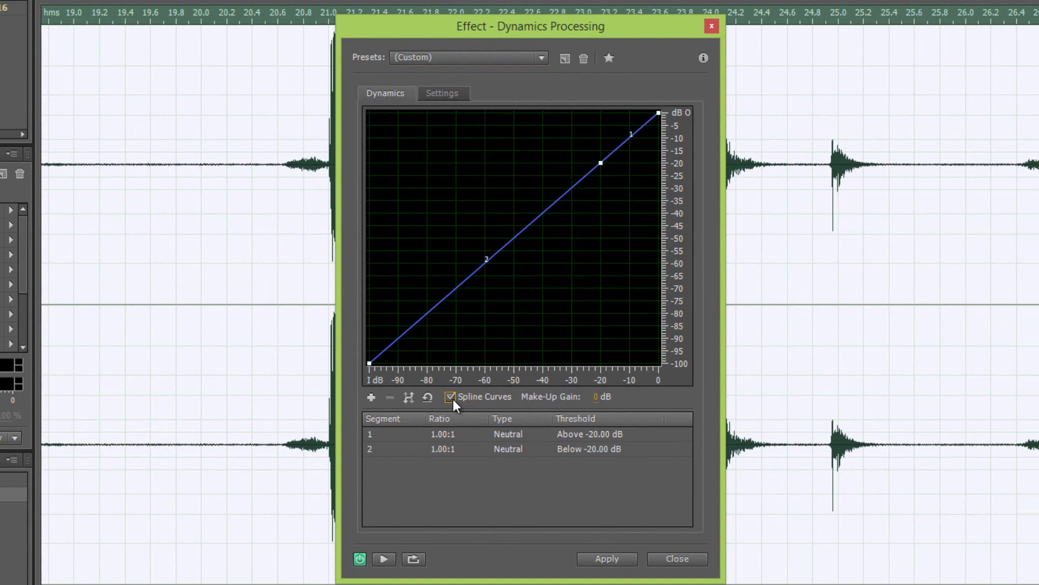
pyautogui.click(603, 559)
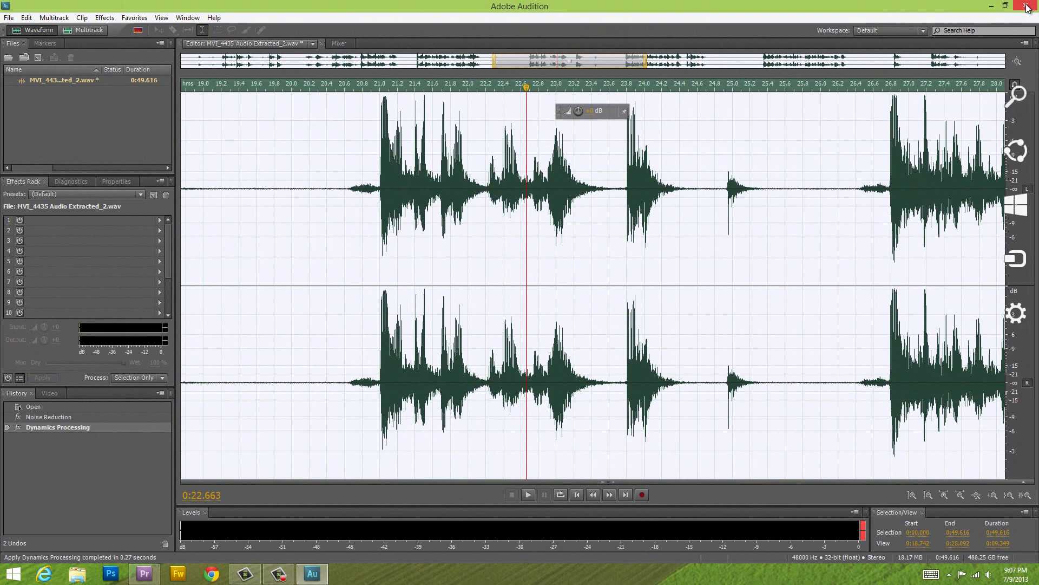
# - Close Audition, saving the changes to MVI_4435 Audio Extracted_2.wav
pyautogui.click(1027, 7)
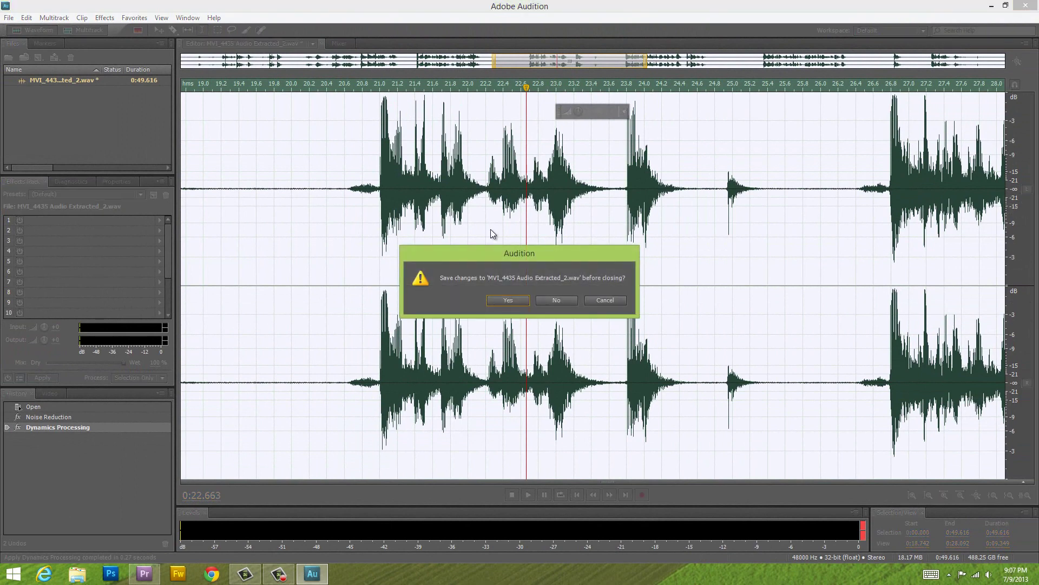
pyautogui.click(508, 299)
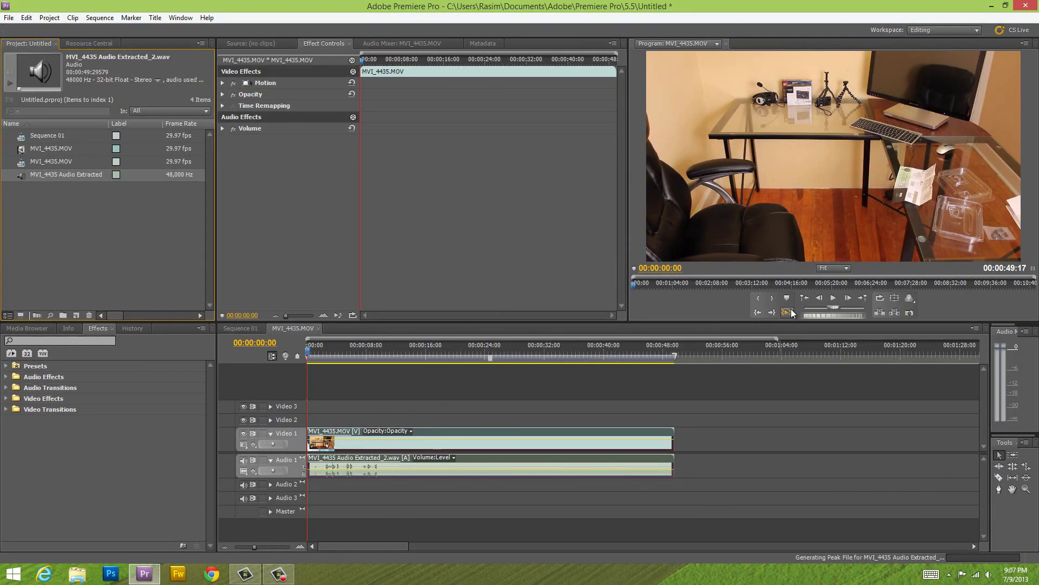
pyautogui.click(832, 299)
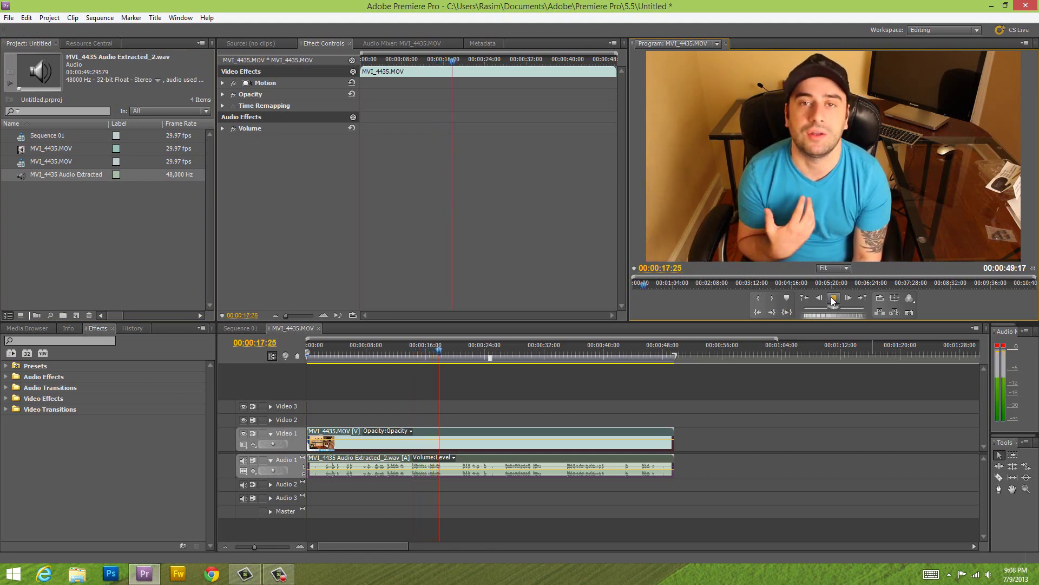
pyautogui.click(833, 299)
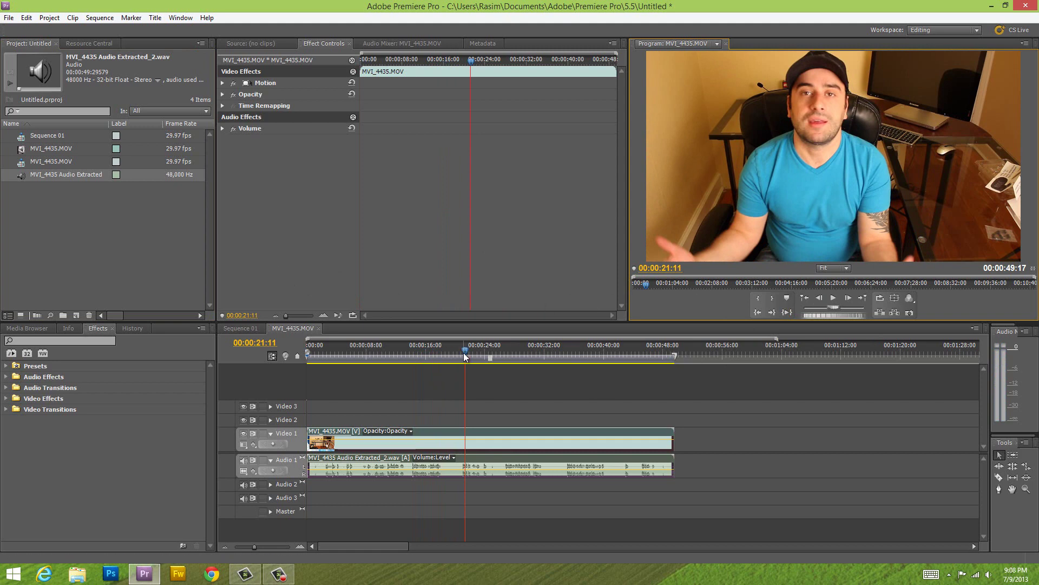
pyautogui.moveTo(465, 356); pyautogui.dragTo(416, 360)
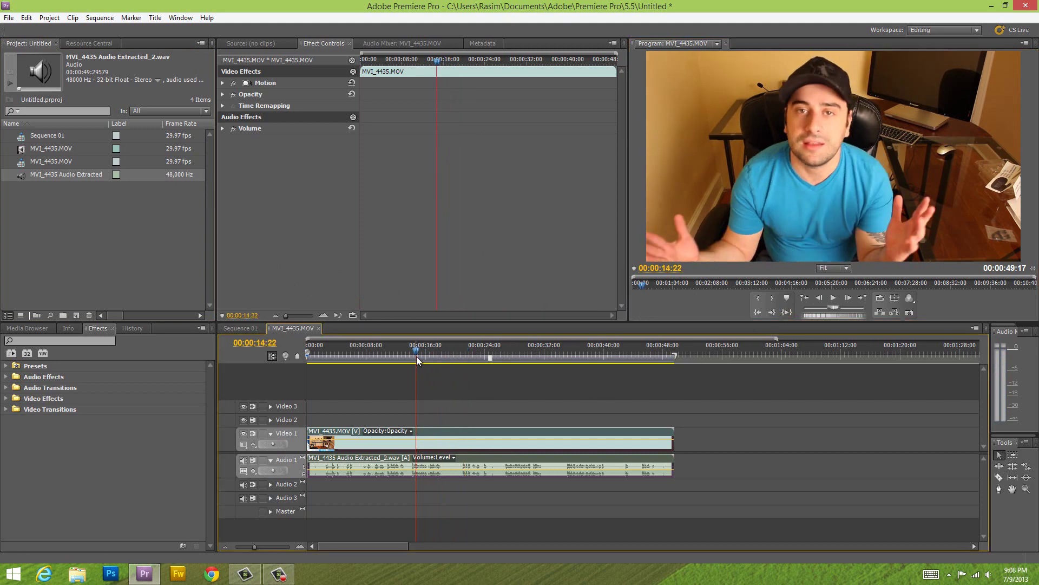